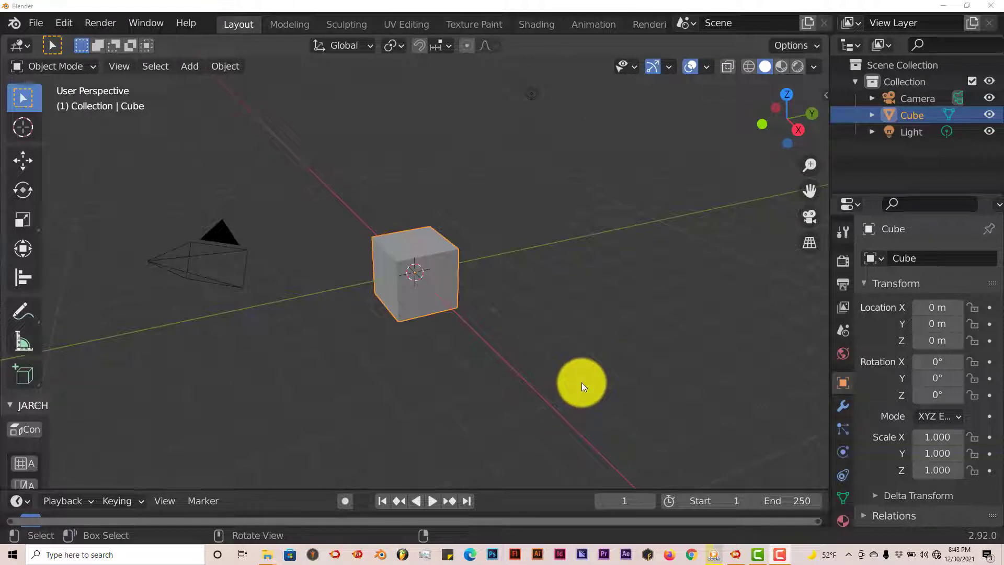
- Switch to the media player, preview the 140. intervention clip from its beginning, pause it and return to Blender
click(709, 560)
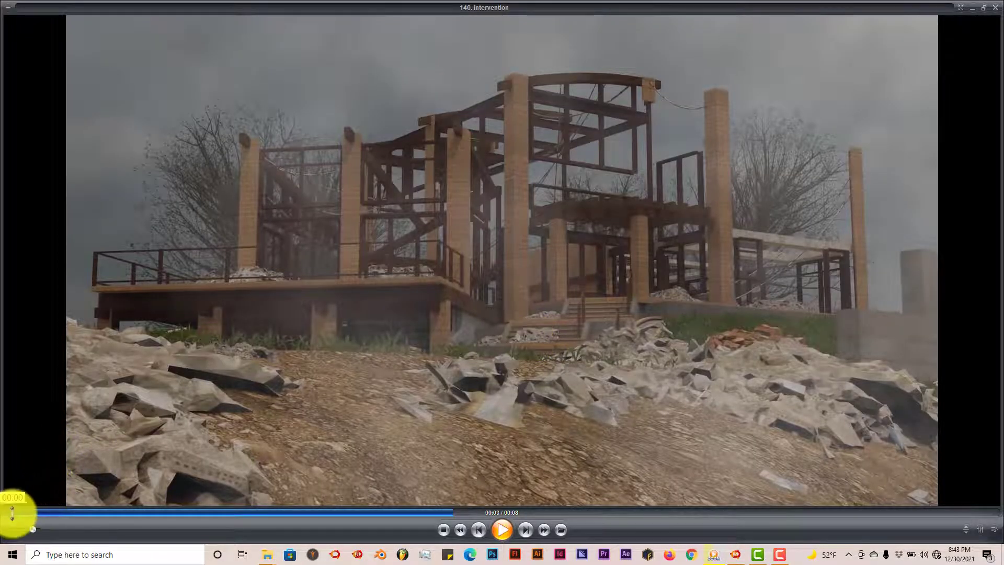
click(12, 512)
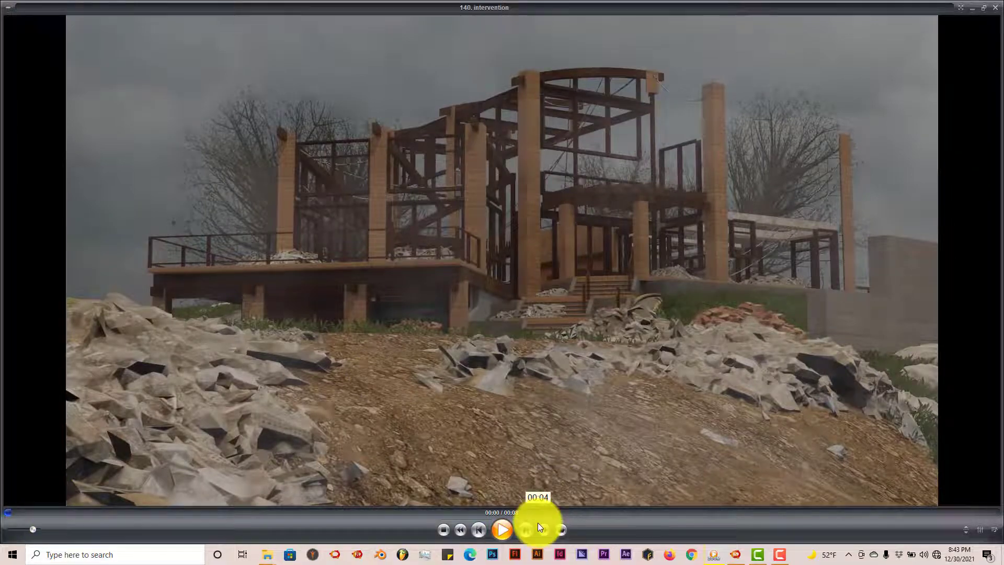
click(503, 535)
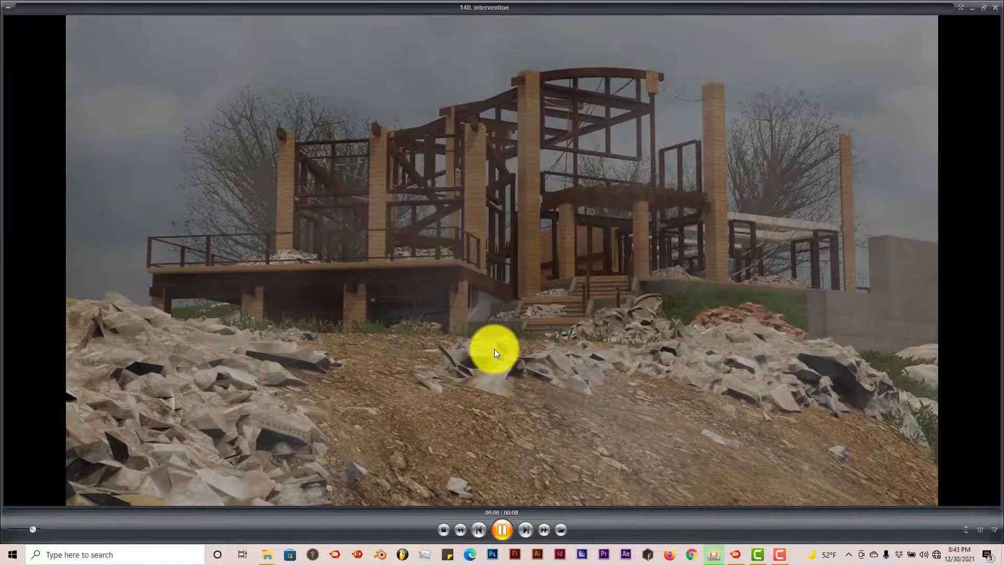
click(494, 350)
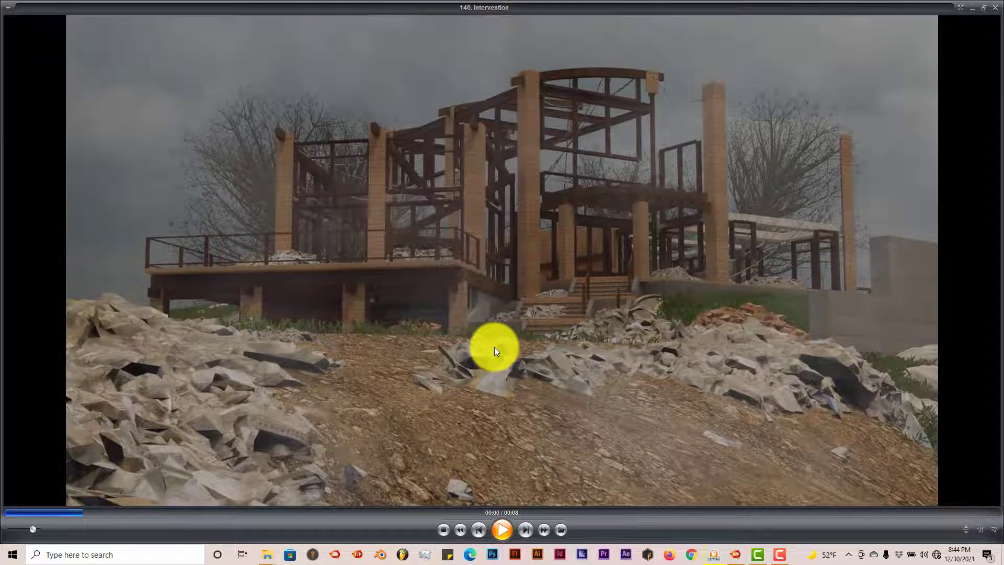
click(971, 8)
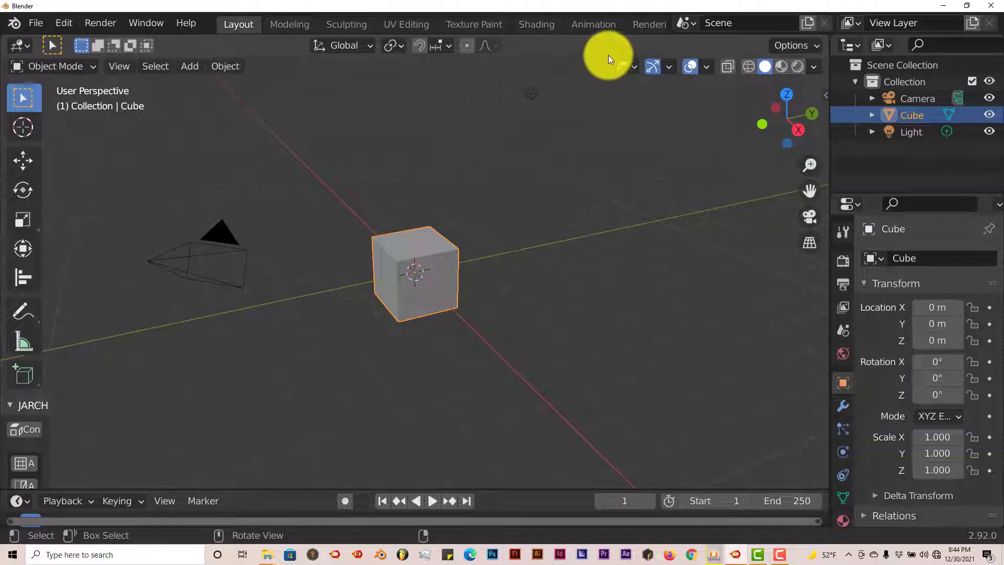
- Add a Video Editing workspace to the project
scroll(580, 26, down, 5)
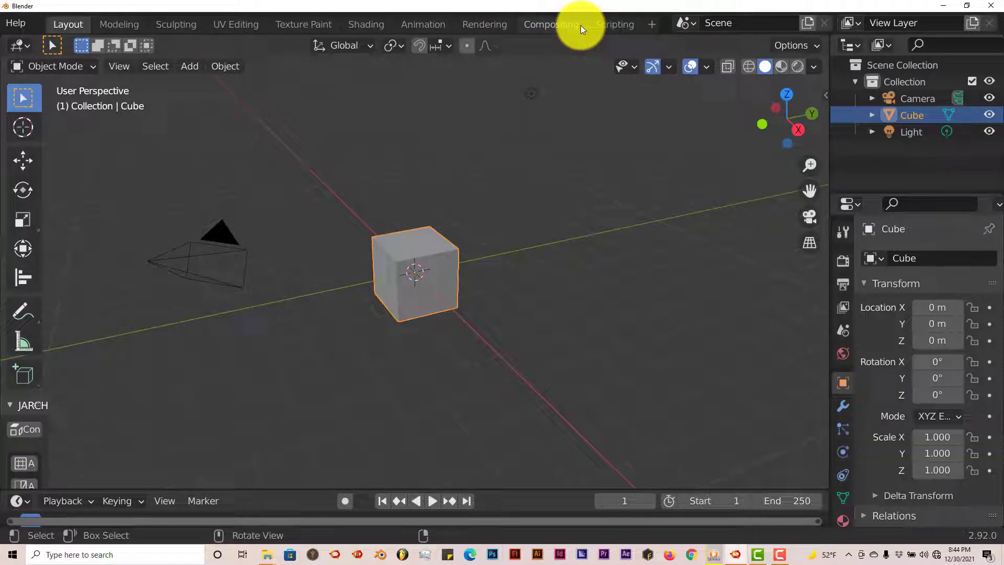
click(650, 26)
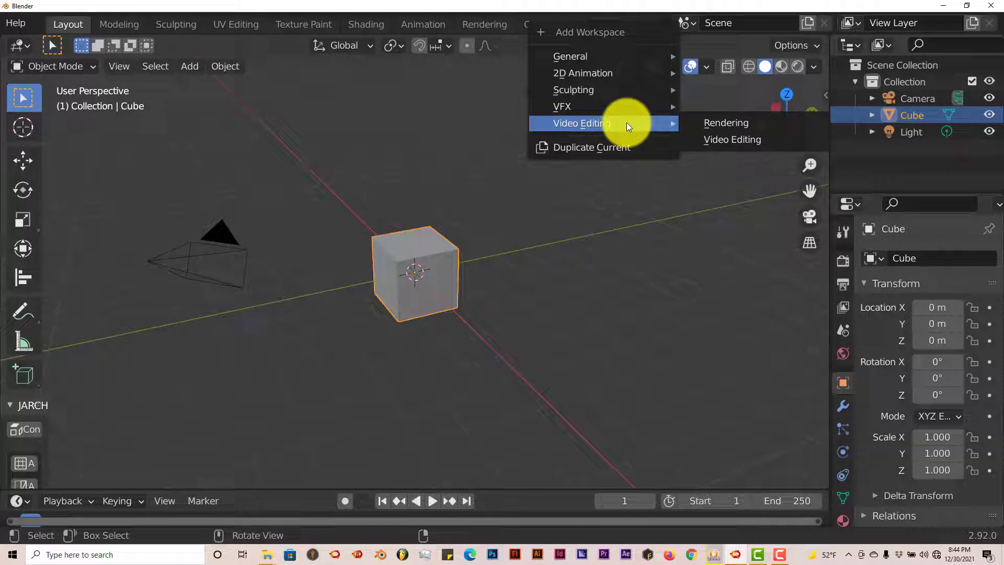
click(737, 139)
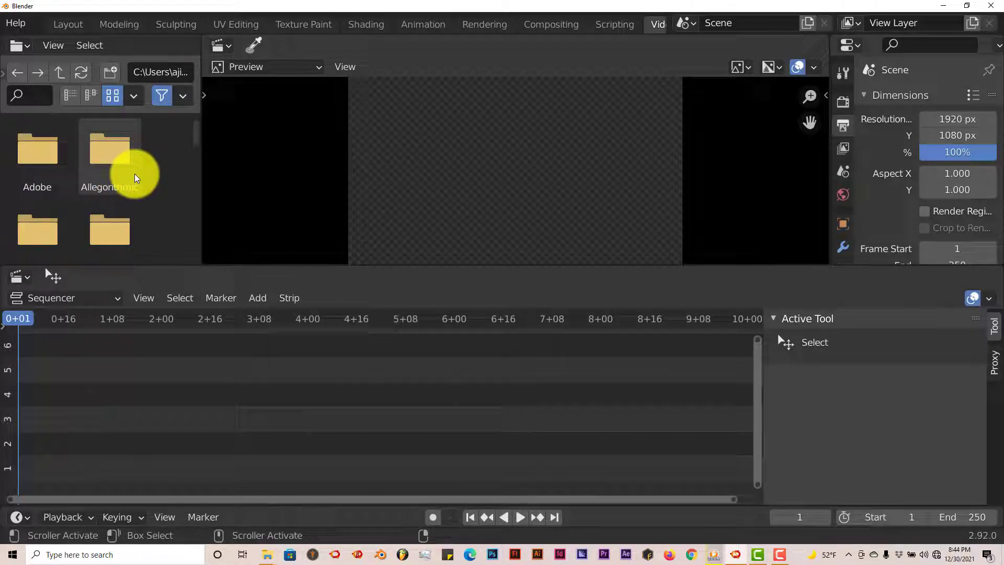
- Add the Road - 84970 video from the adobe premier pro stock footage folder to the sequencer, starting at frame 1
click(258, 298)
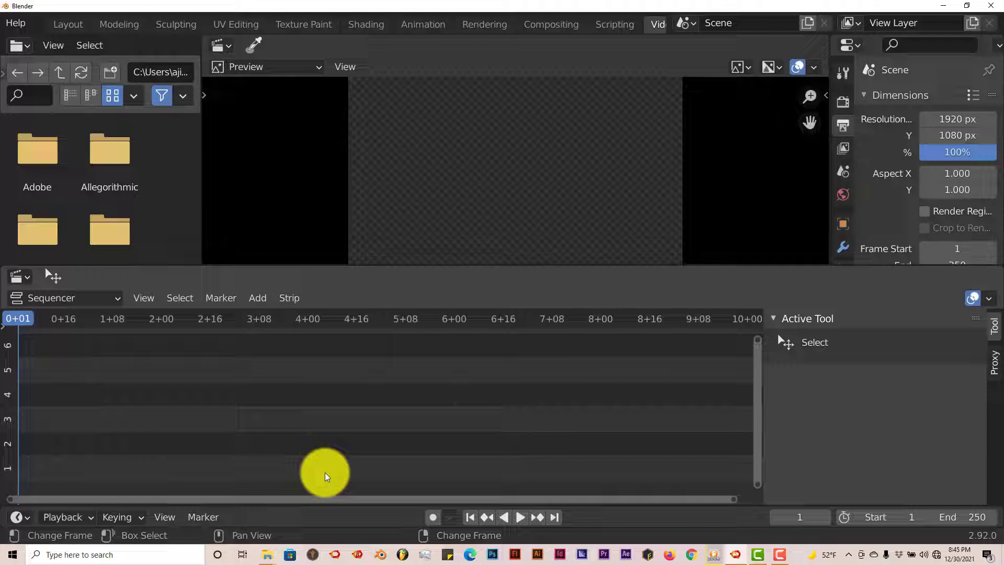
mouse_move(264, 554)
click(356, 517)
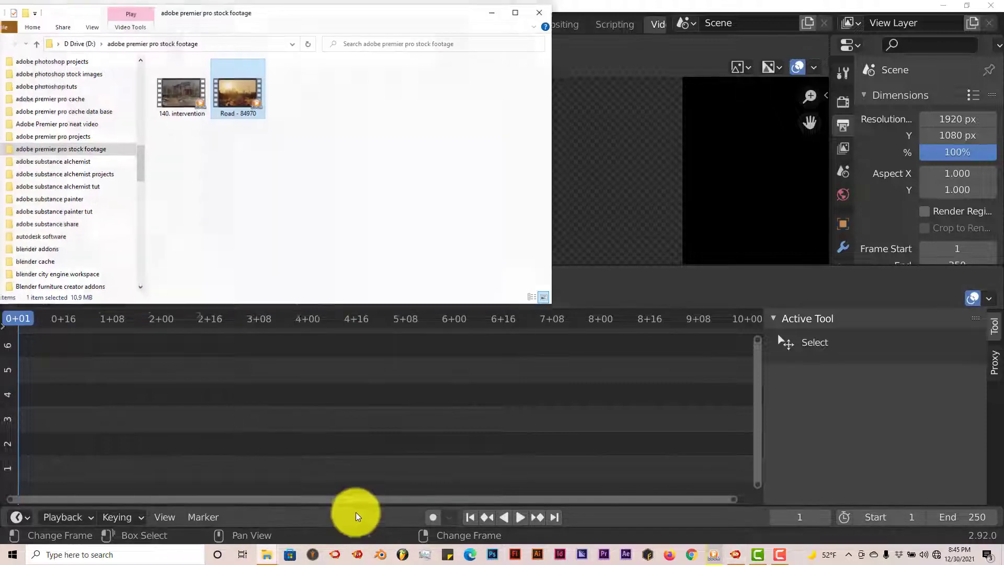
drag(238, 90, 74, 444)
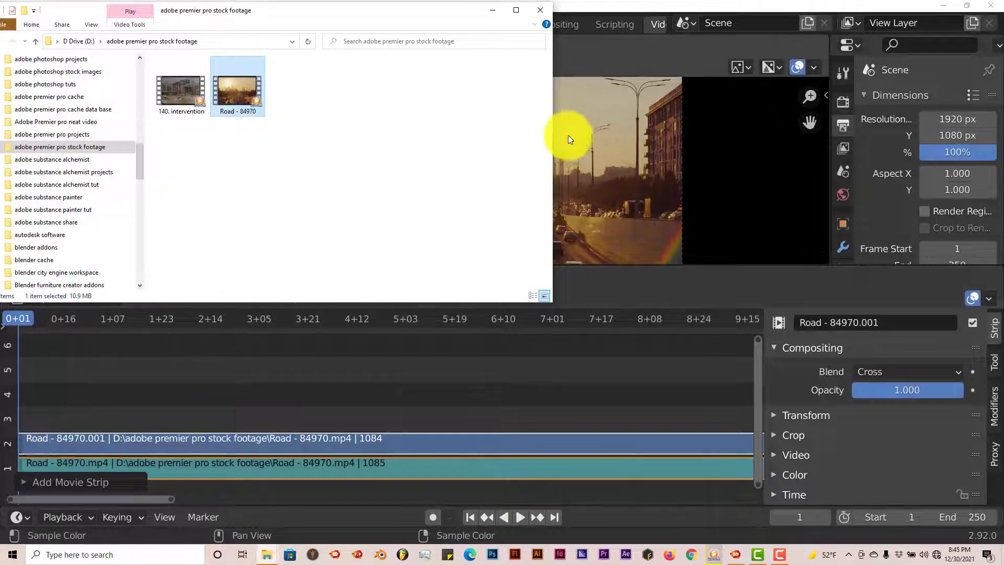
click(491, 10)
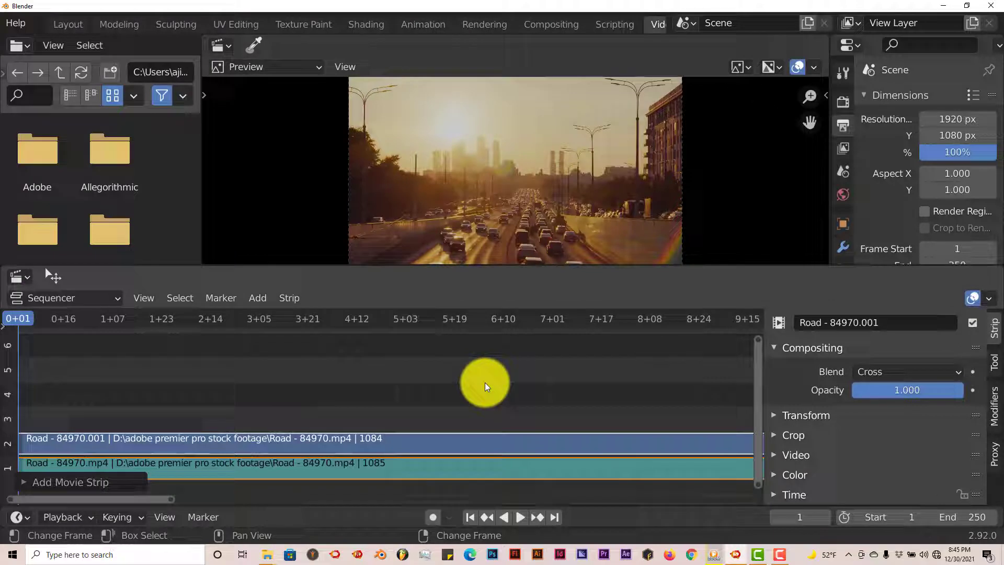
- Set the scene's end frame to 1084 to match the road clip, and play back the sequence
scroll(485, 381, down, 8)
middle_drag(425, 379, 223, 386)
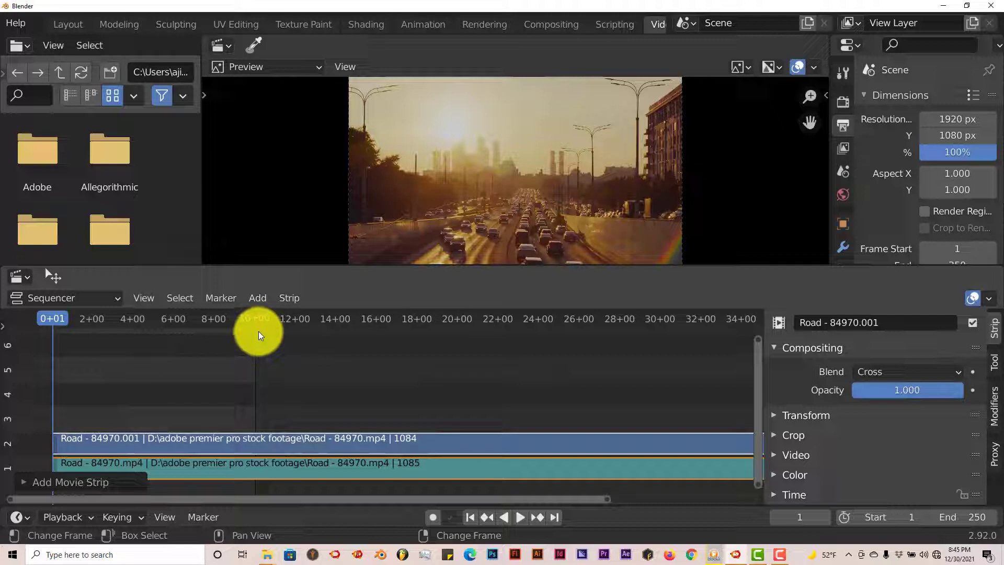
scroll(523, 429, down, 4)
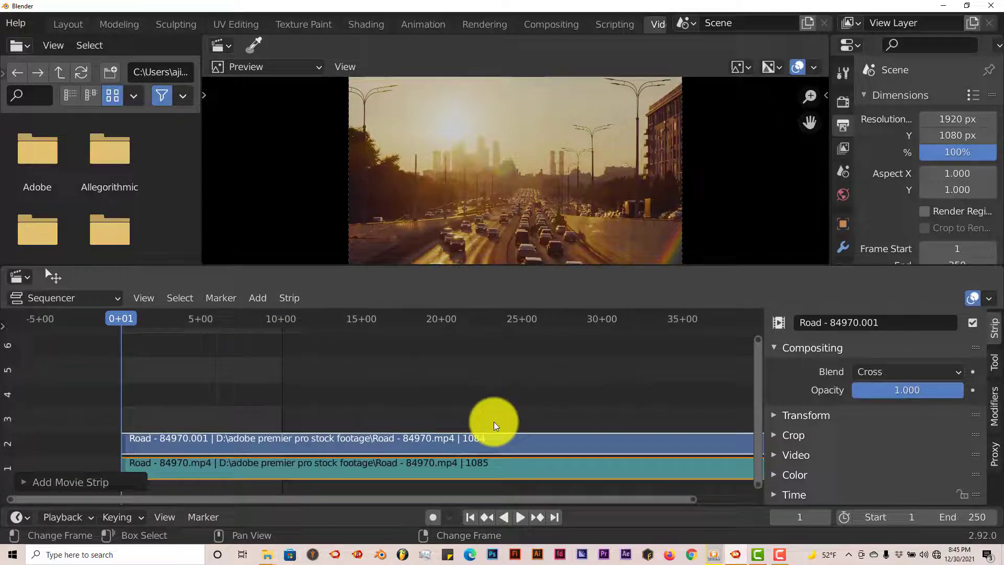
middle_drag(496, 419, 359, 403)
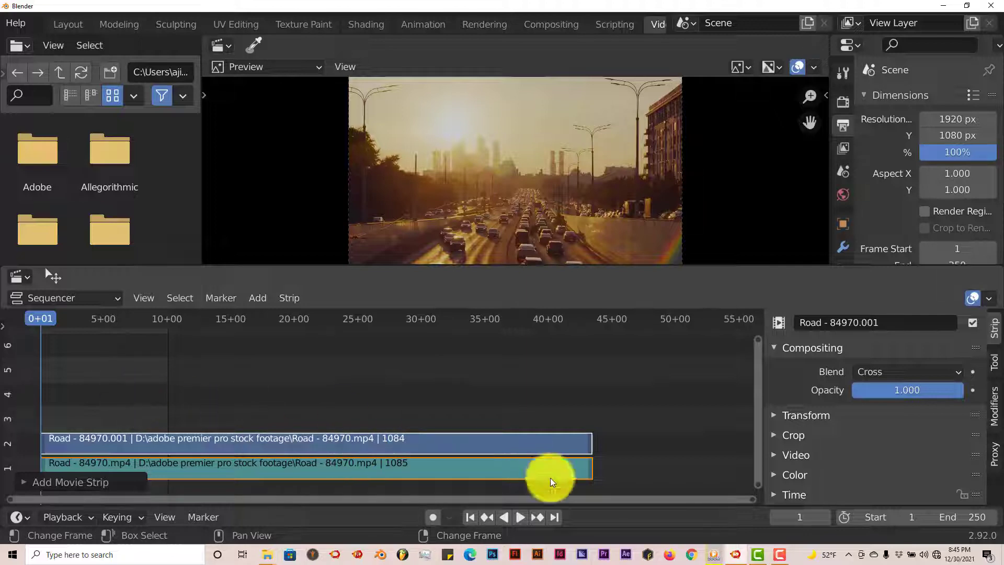
click(970, 518)
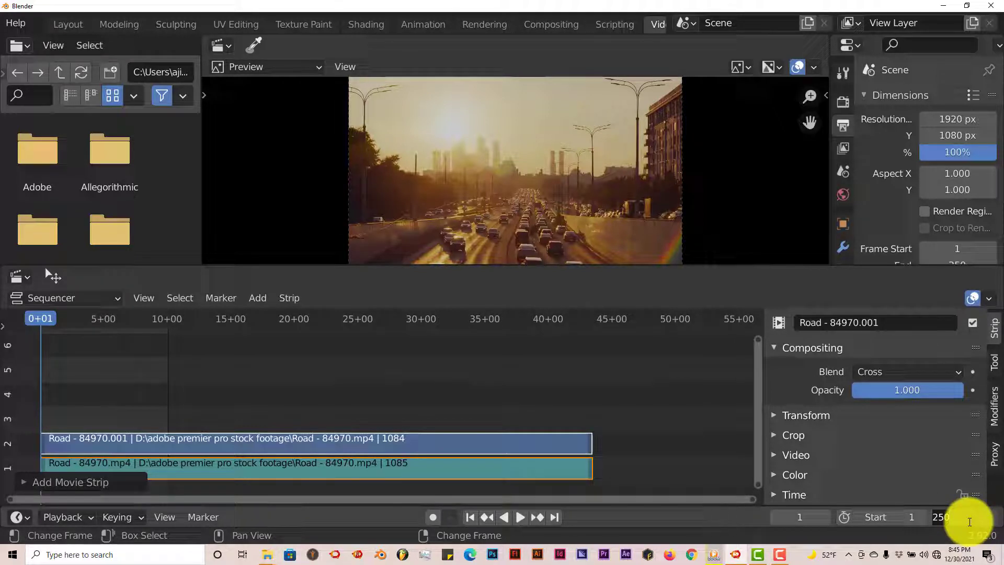
text(1084)
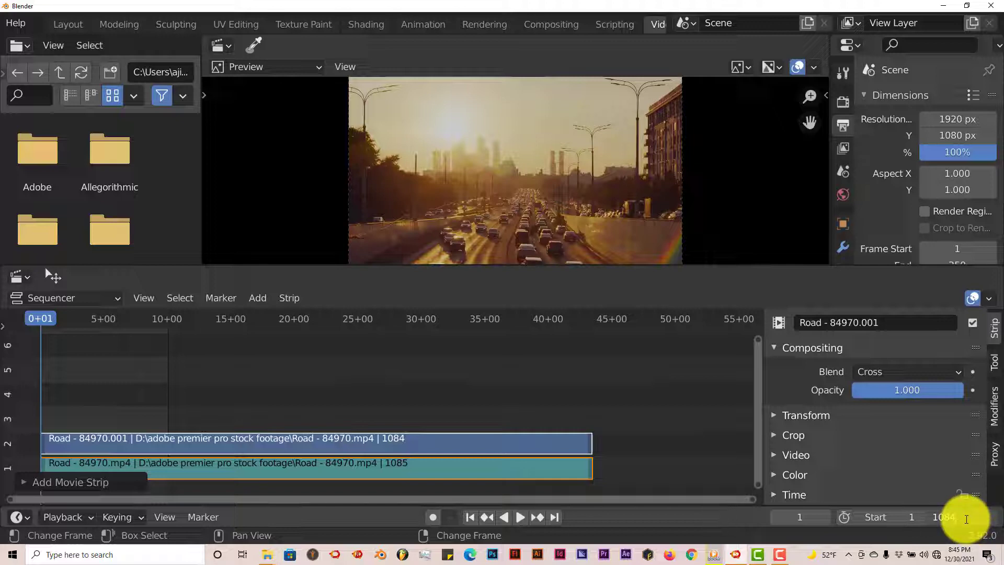
key(Return)
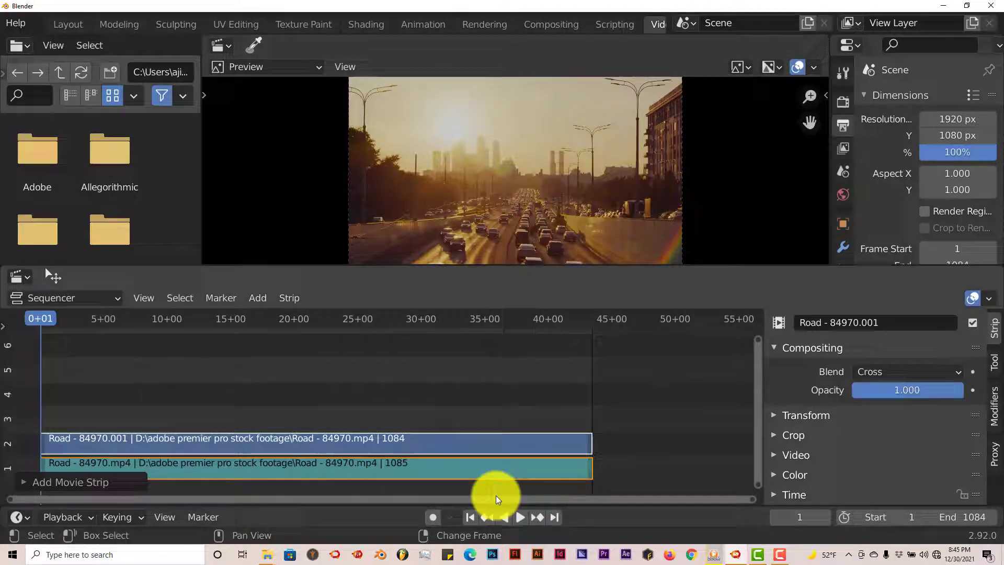
click(520, 516)
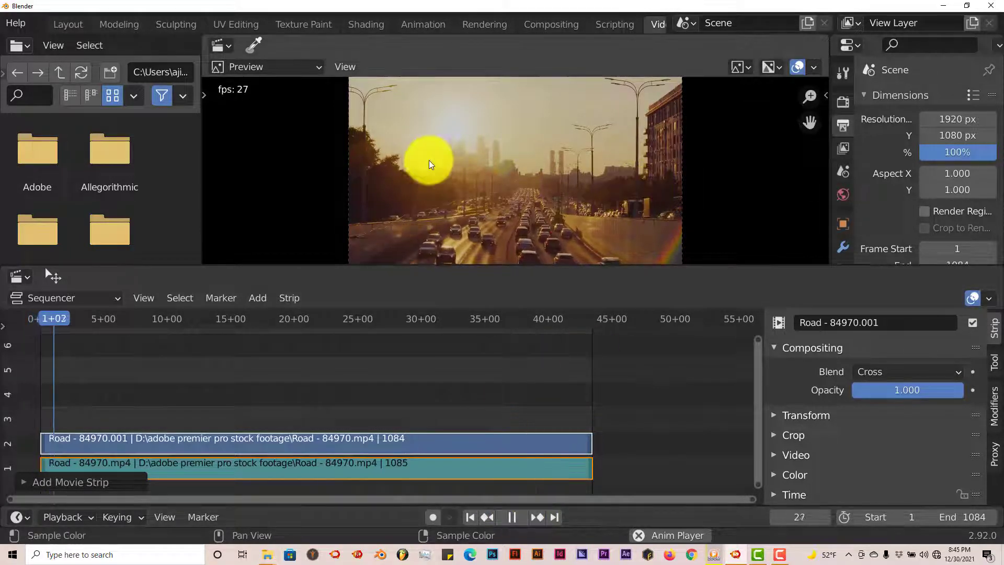
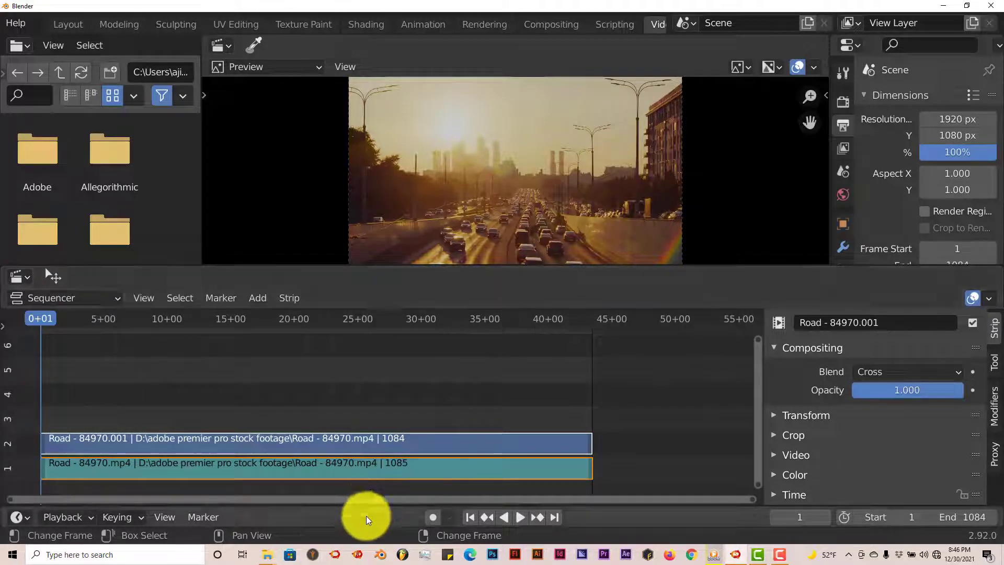
- Add image 2 from the trifold tut folder to the sequencer on channel 3, starting at frame 1
mouse_move(259, 555)
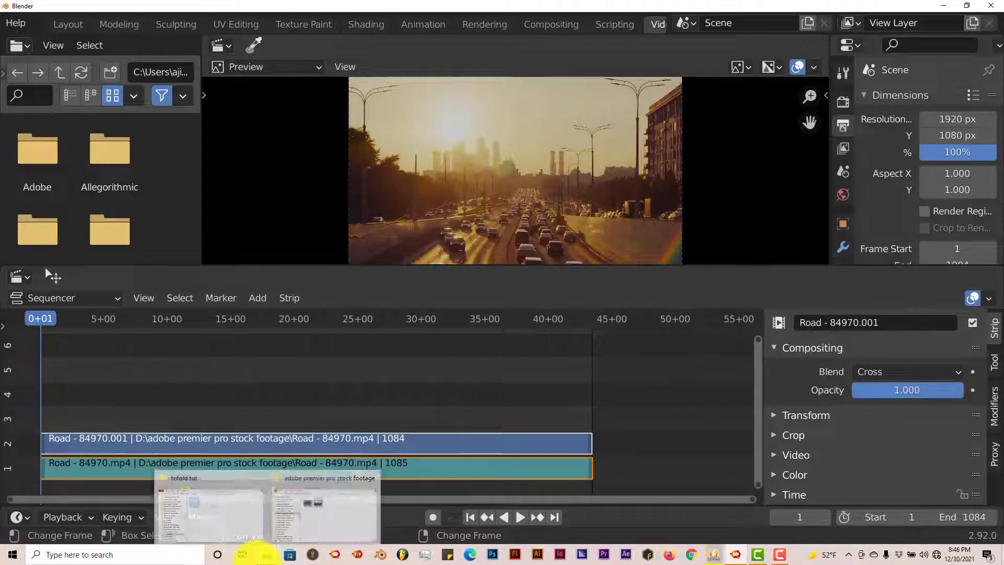
click(222, 520)
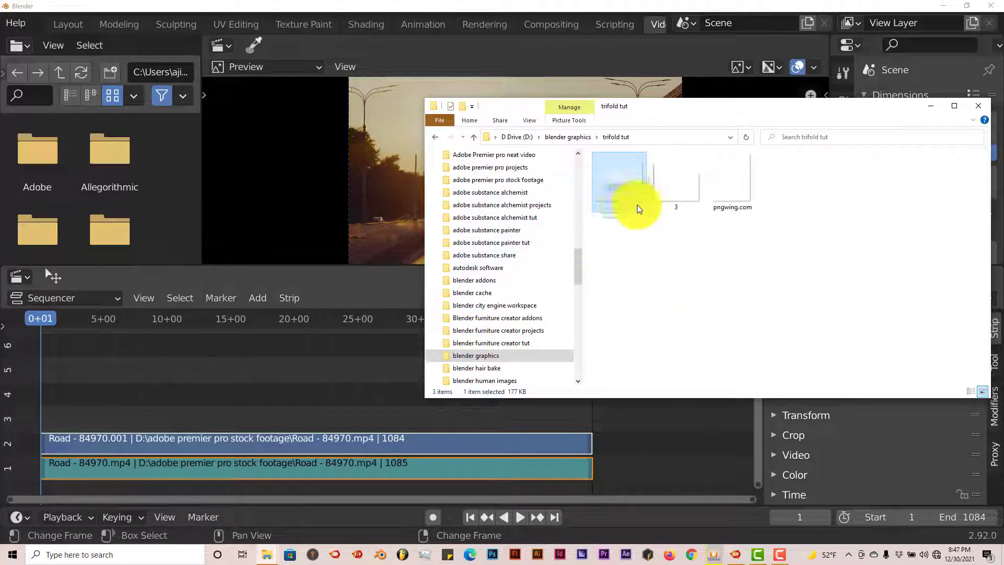
drag(636, 209, 628, 209)
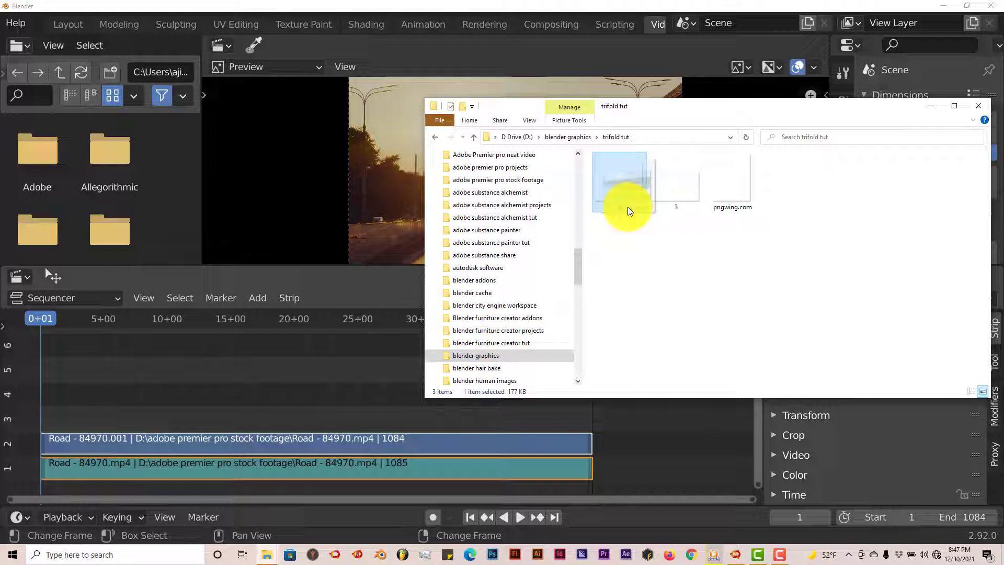
drag(628, 209, 115, 401)
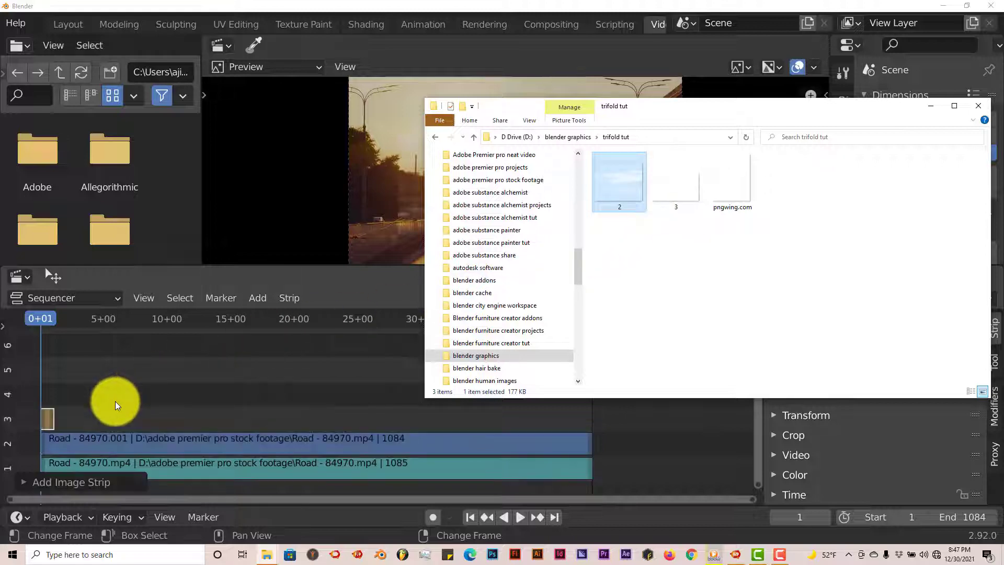
click(933, 106)
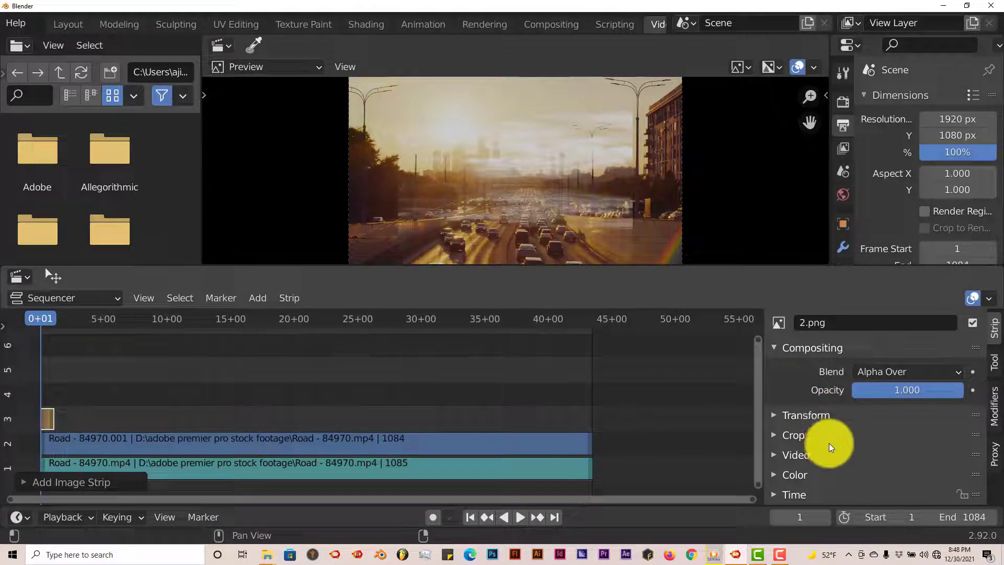
- Examine the transform and video settings of the 2.png image strip
scroll(828, 445, down, 2)
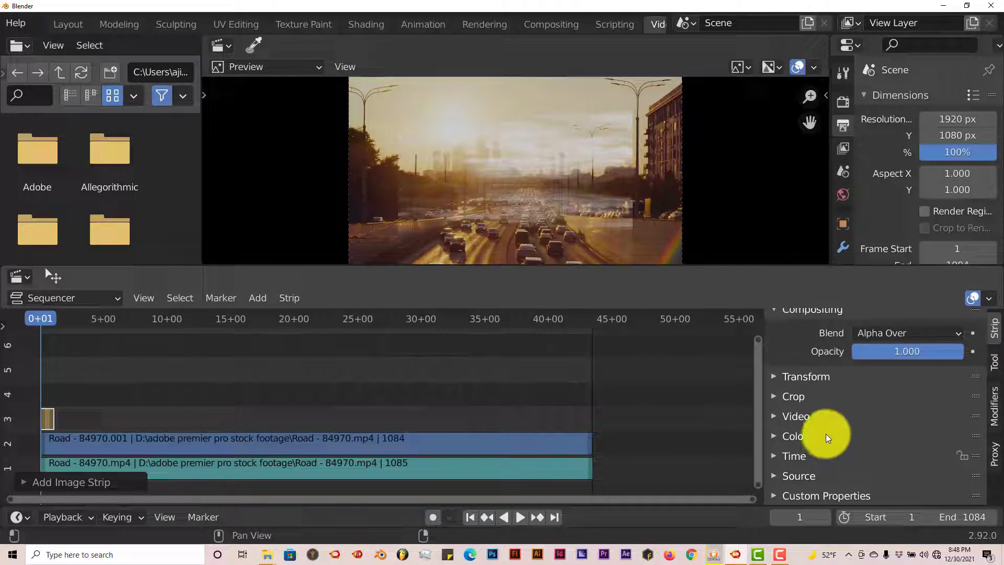
click(778, 379)
scroll(808, 411, down, 4)
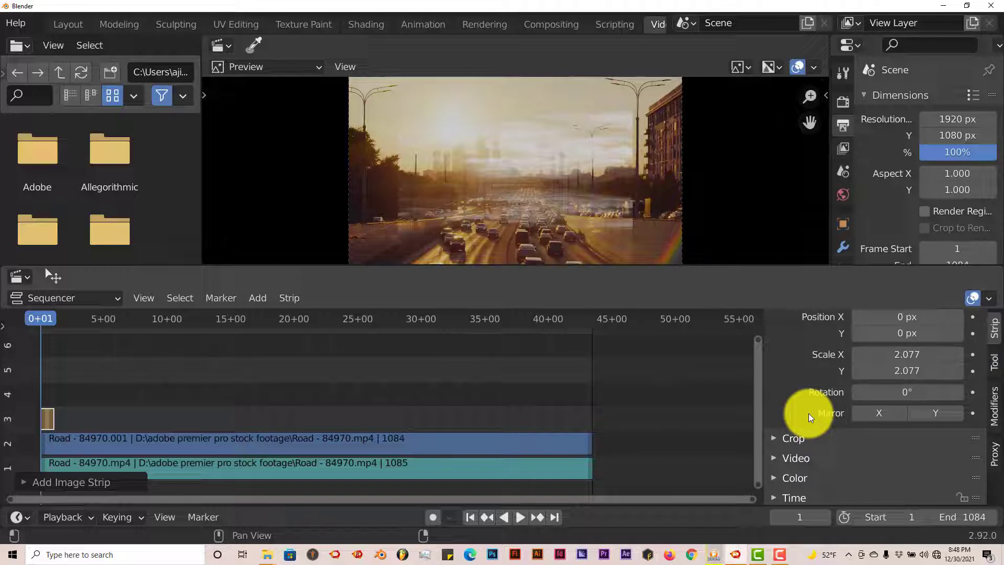
scroll(808, 413, down, 2)
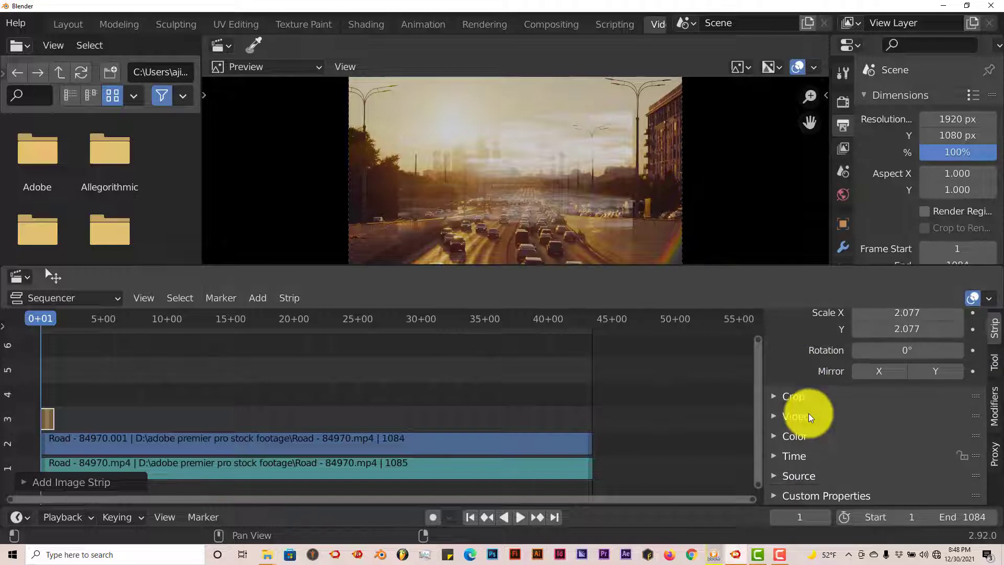
click(780, 417)
scroll(821, 440, down, 2)
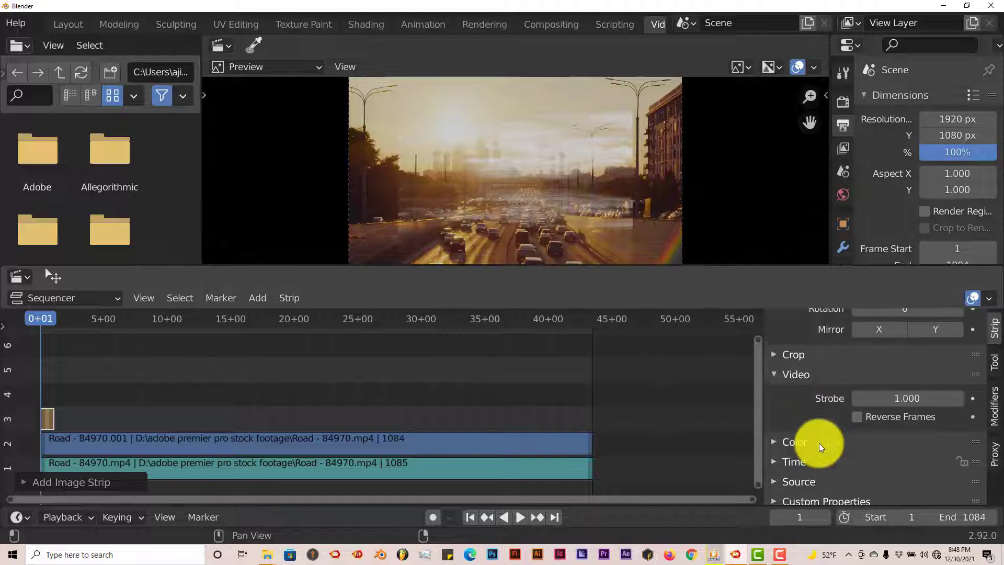
scroll(819, 444, down, 1)
click(776, 374)
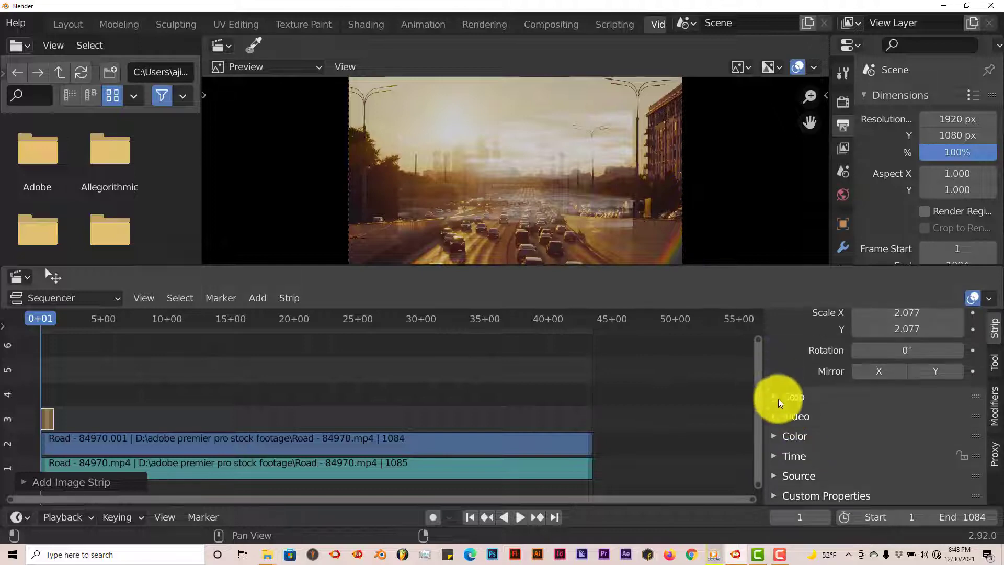
- Set the 2.png image strip's duration to 1084 frames
click(781, 454)
scroll(801, 455, down, 6)
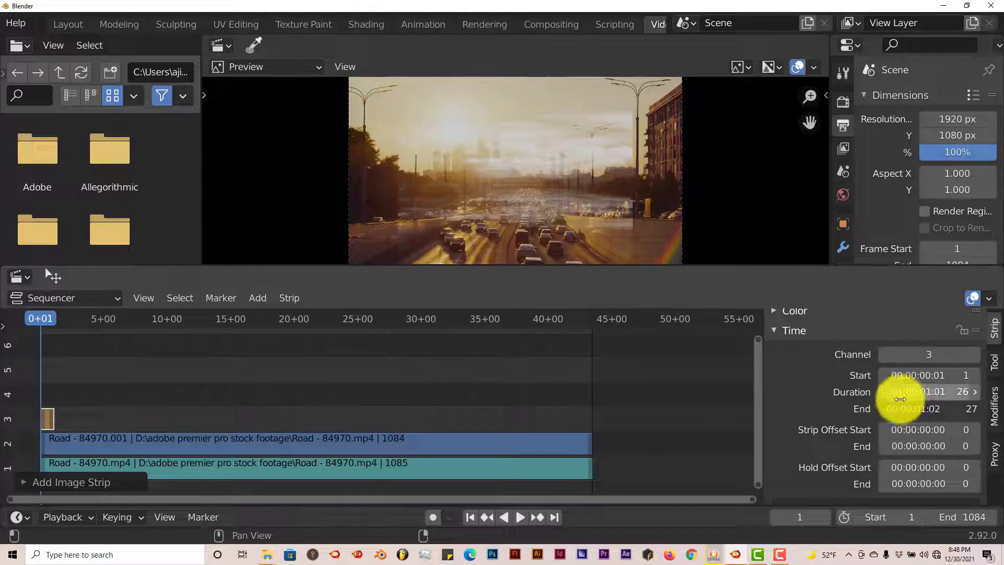
click(952, 395)
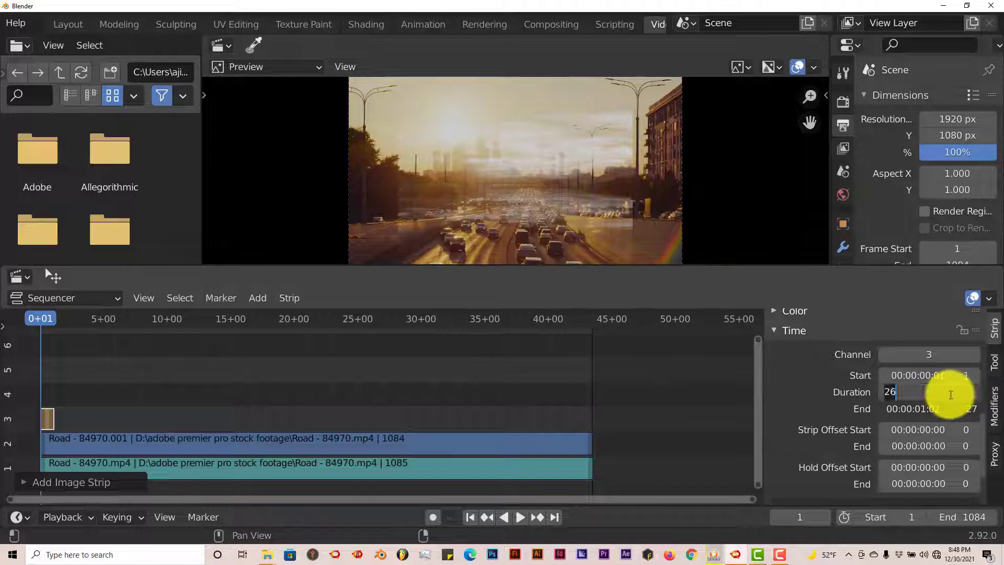
text(1)
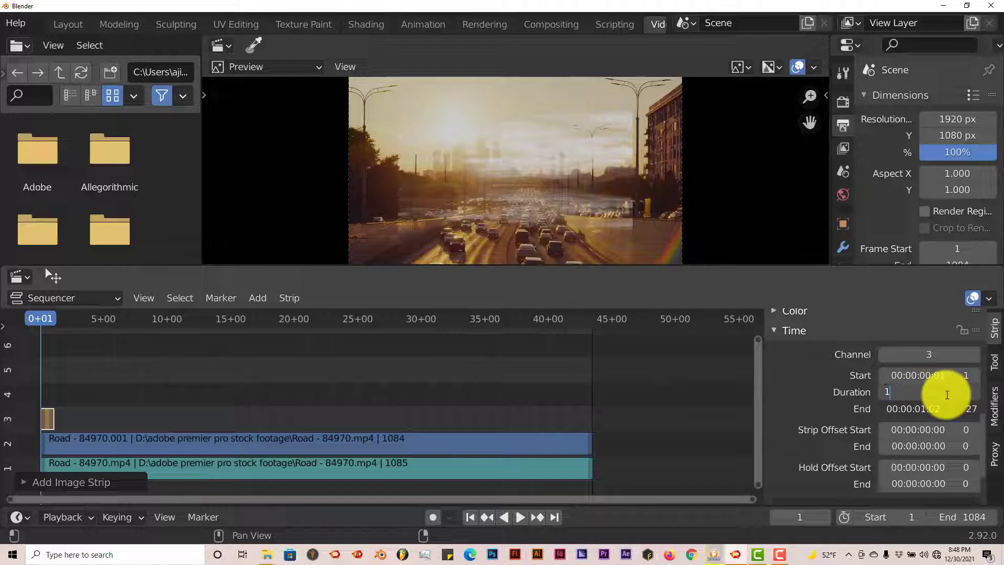
text(084)
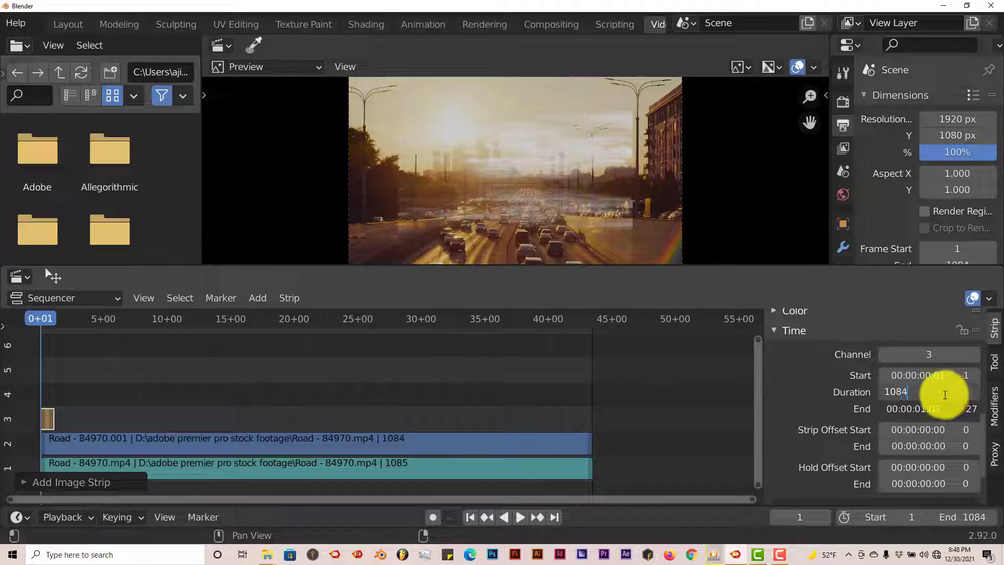
key(Return)
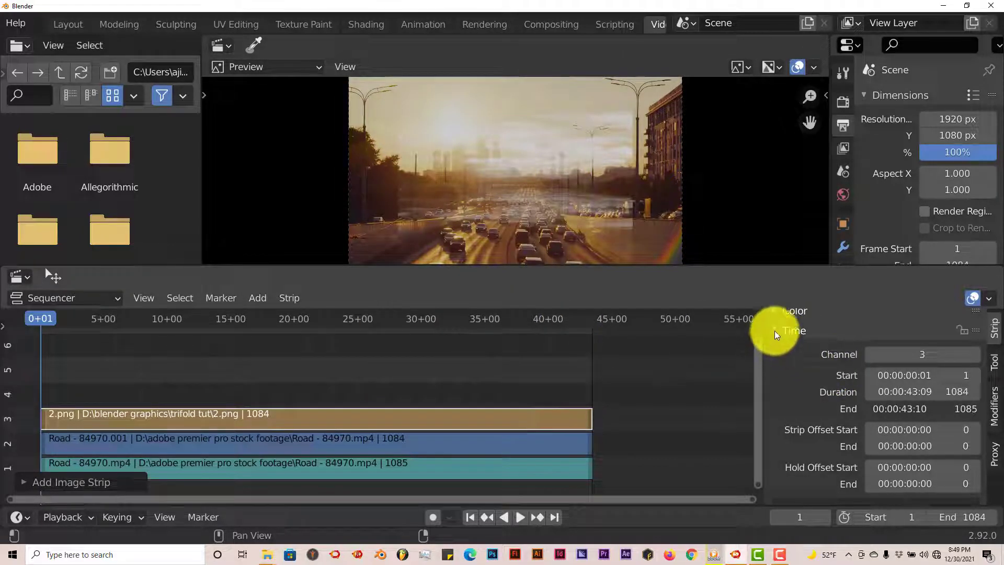
- Scale the 2.png strip to about 3.007 in X and 2.077 in Y, and briefly play back the sequence
click(774, 332)
scroll(833, 443, up, 3)
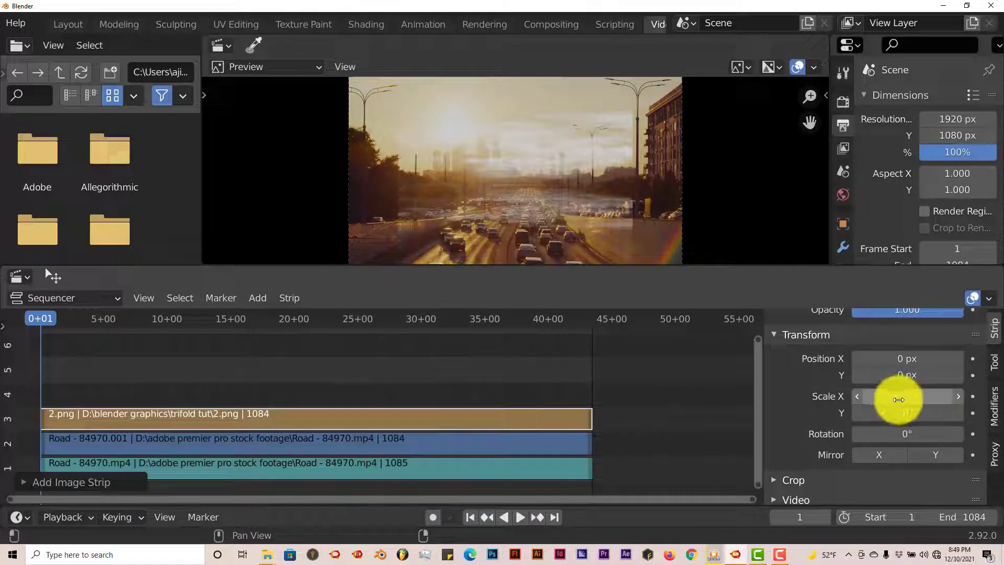
drag(906, 398, 921, 399)
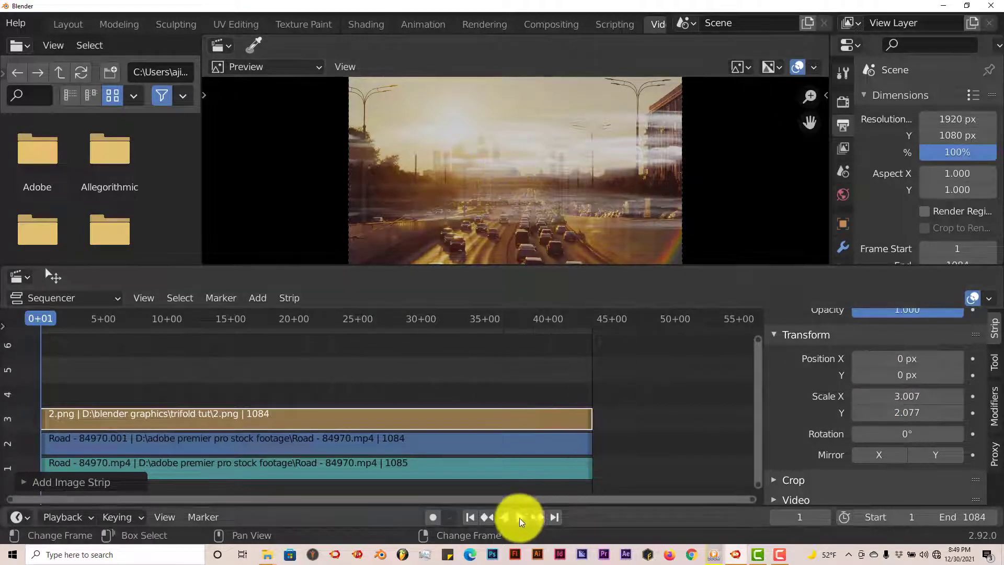
click(520, 517)
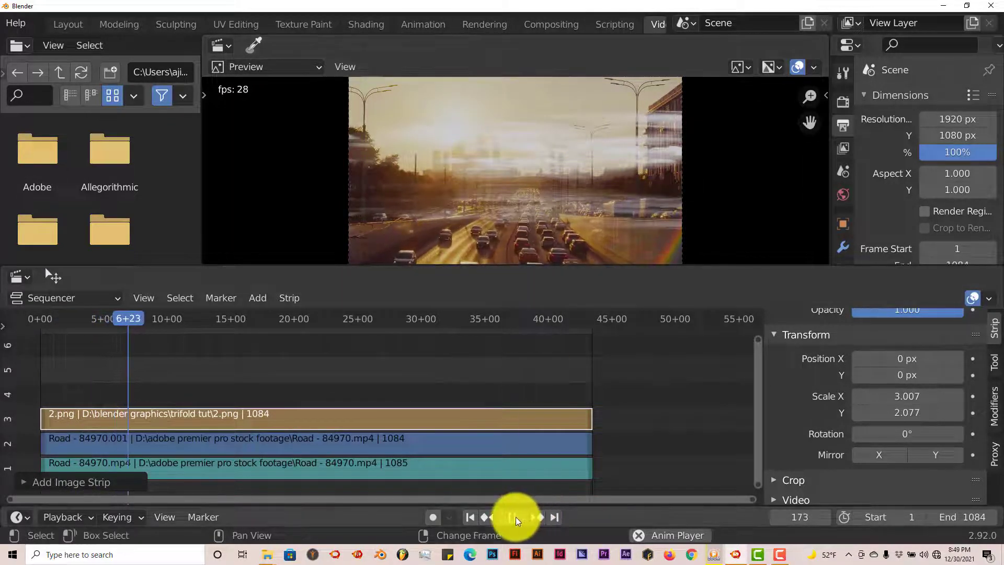
click(513, 517)
click(473, 518)
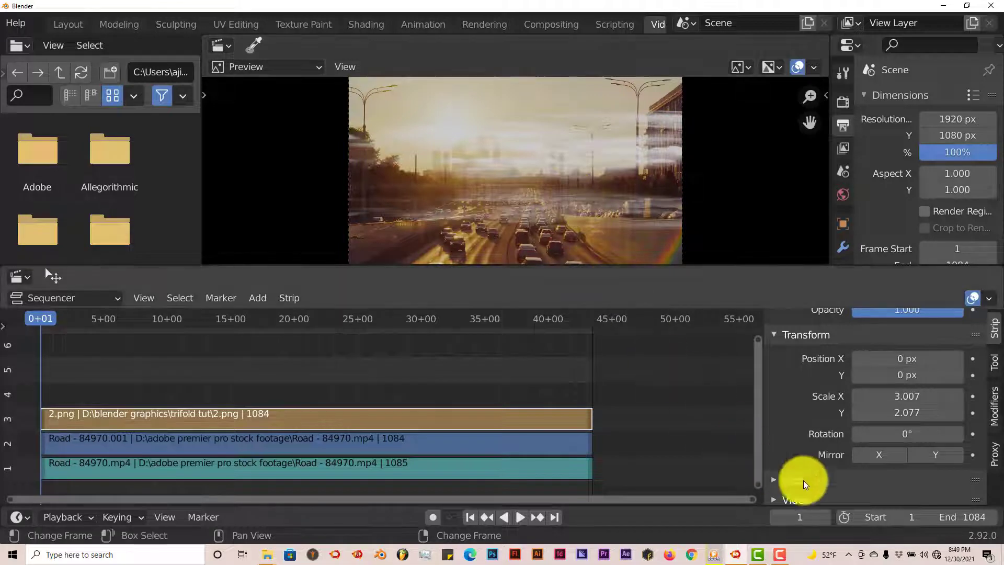
- Stretch the 2.png strip's Y scale to about 4.927 and preview the overlay from the first frame
drag(896, 414, 952, 389)
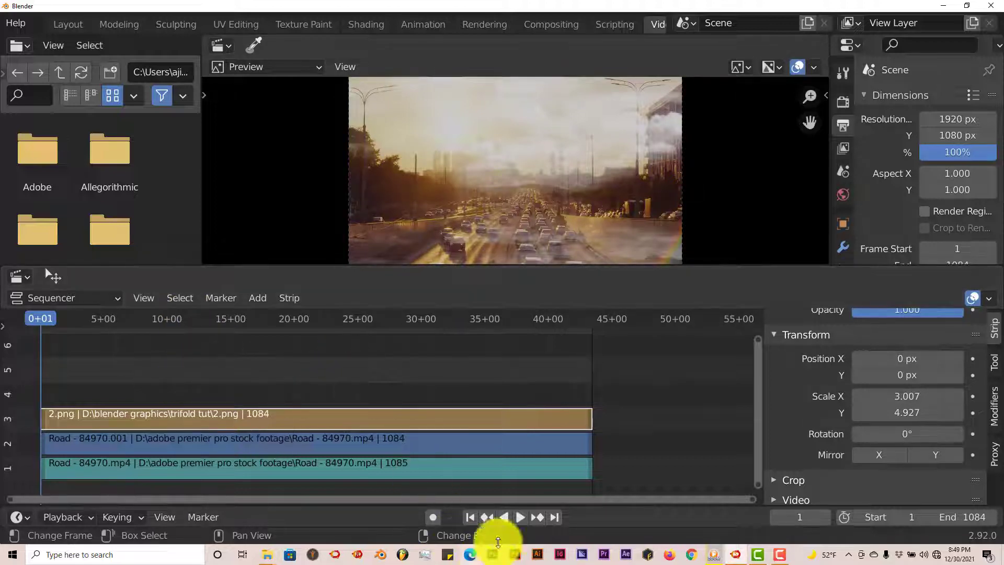
click(519, 518)
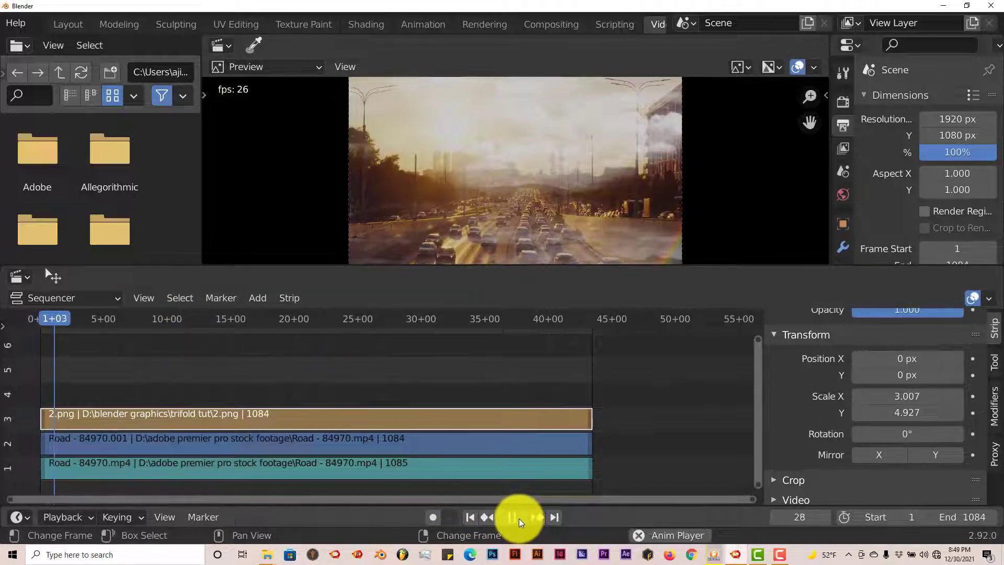
click(519, 518)
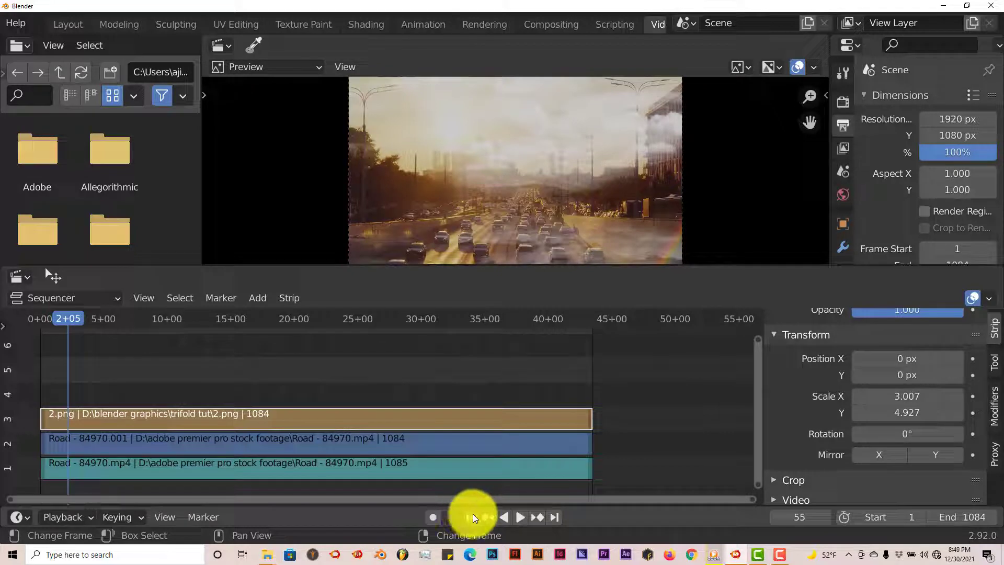
click(473, 516)
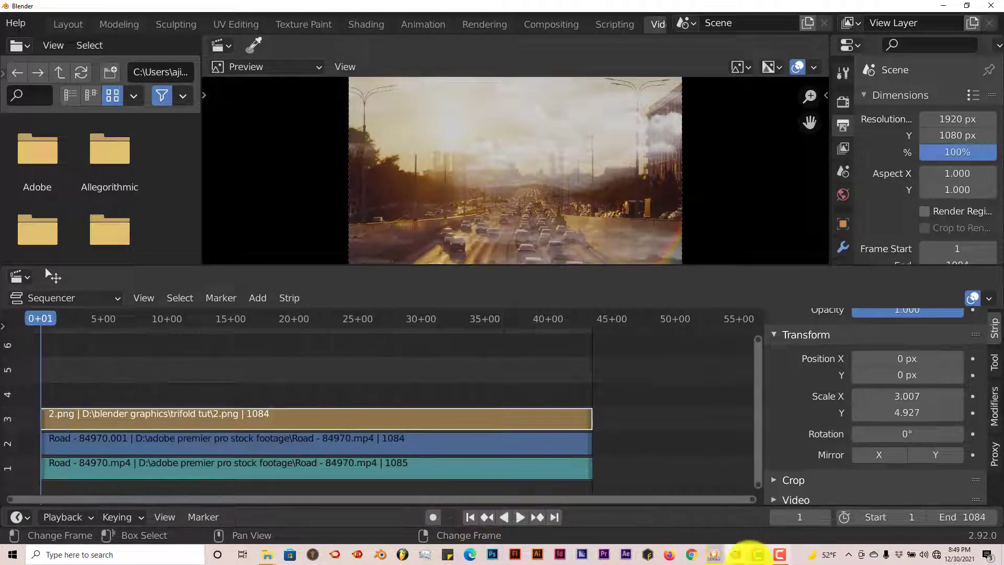
- Switch to the media player, play the 140. intervention clip to examine its moving fog, and return to Blender
click(712, 556)
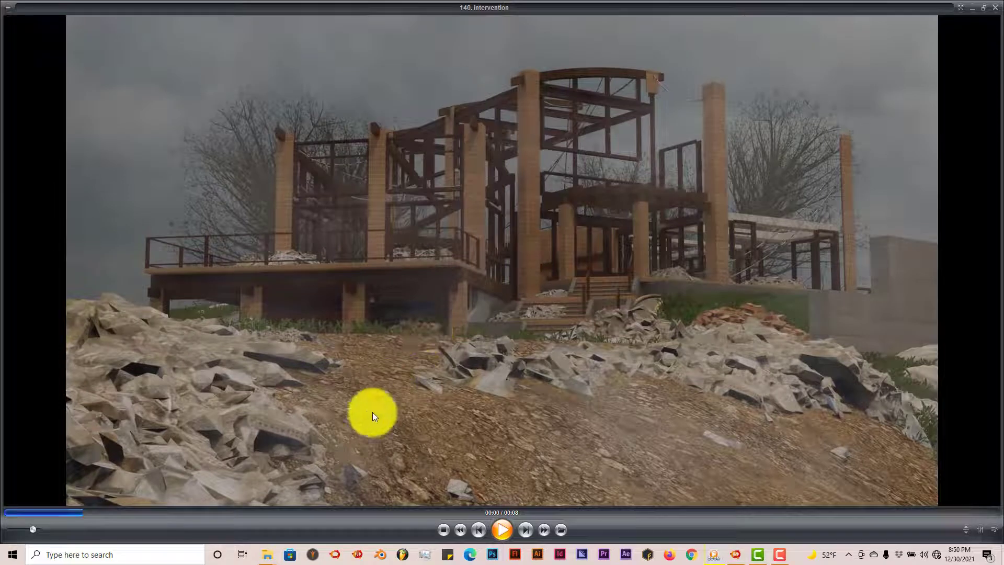
click(502, 530)
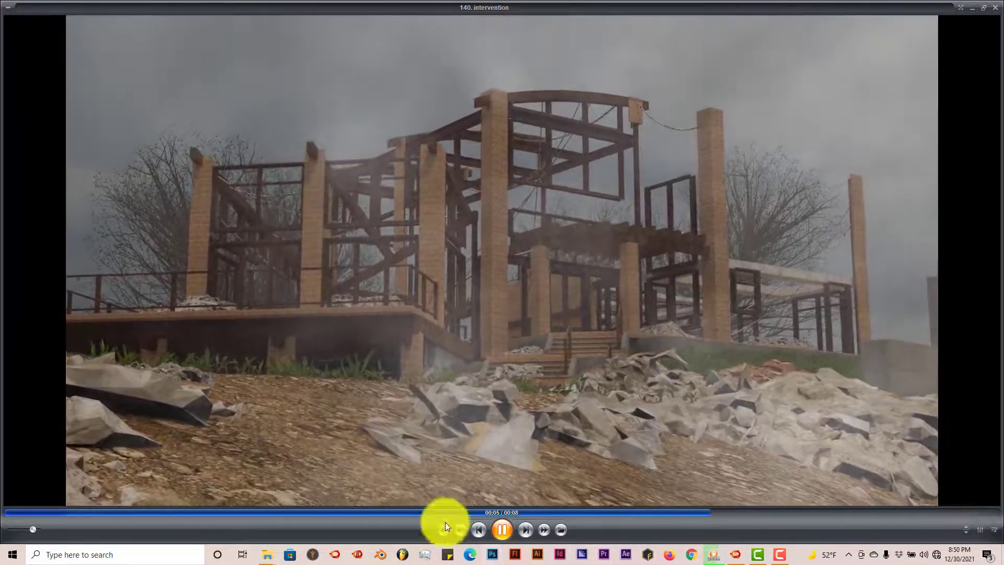
click(503, 527)
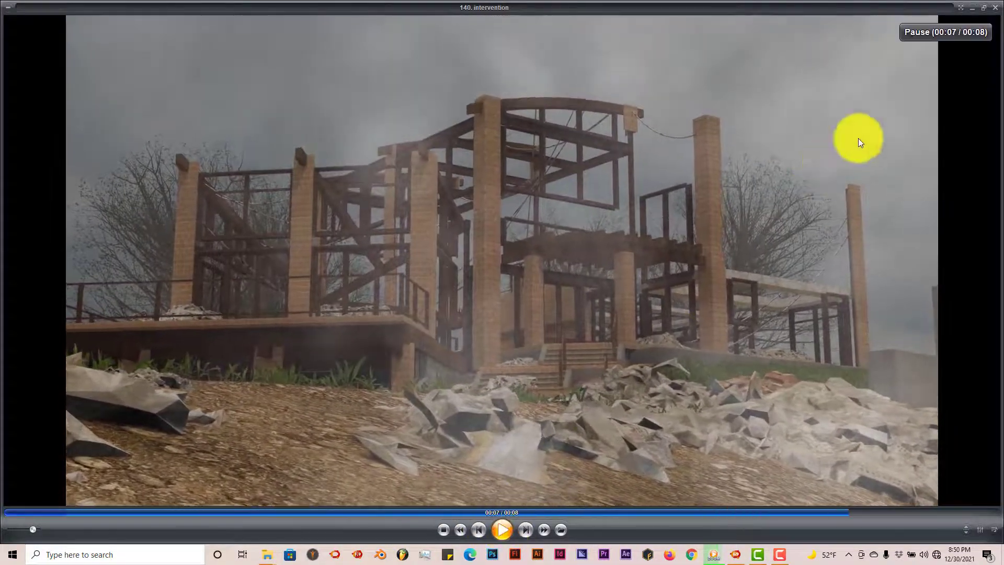
click(967, 5)
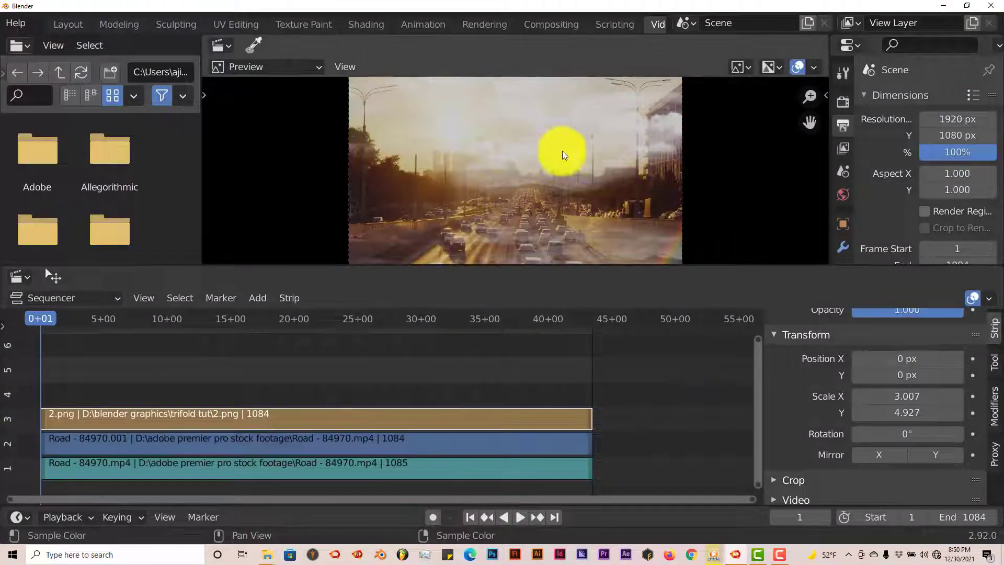
- Enlarge the 2.png strip to a scale of about 4.357 in X and 7.327 in Y
scroll(559, 145, down, 1)
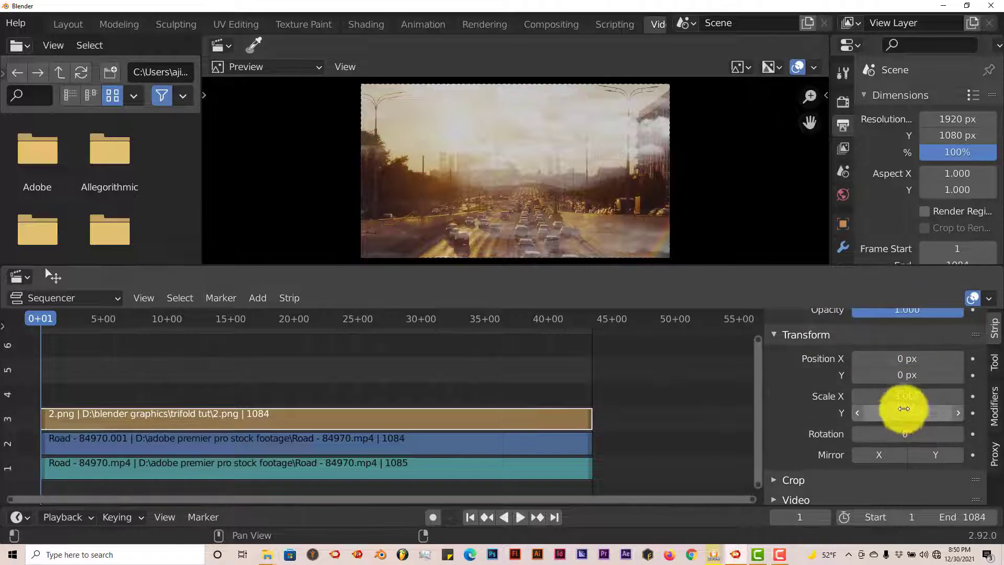
mouse_move(907, 397)
mouse_down()
mouse_move(936, 397)
mouse_move(905, 409)
mouse_up()
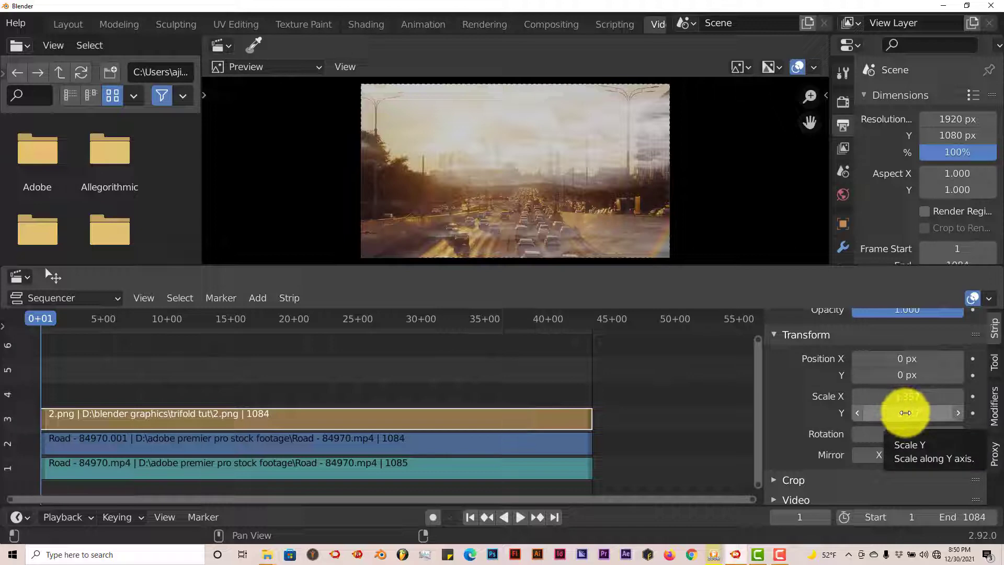
drag(905, 412, 947, 416)
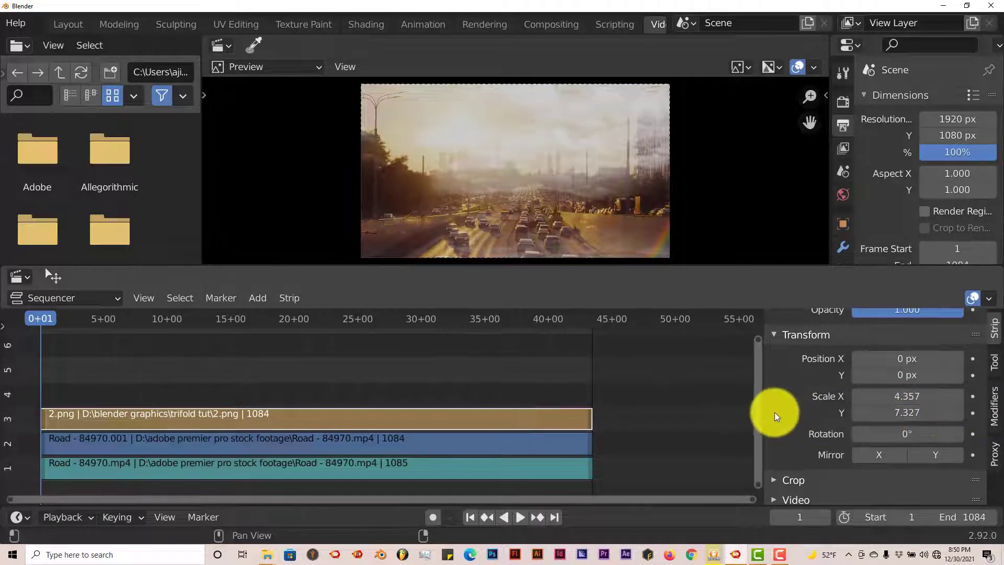
- Keyframe the 2.png strip's X position at -447 px on frame 1 and 112 px on frame 1084, and play the animation from the start
drag(860, 366, 654, 388)
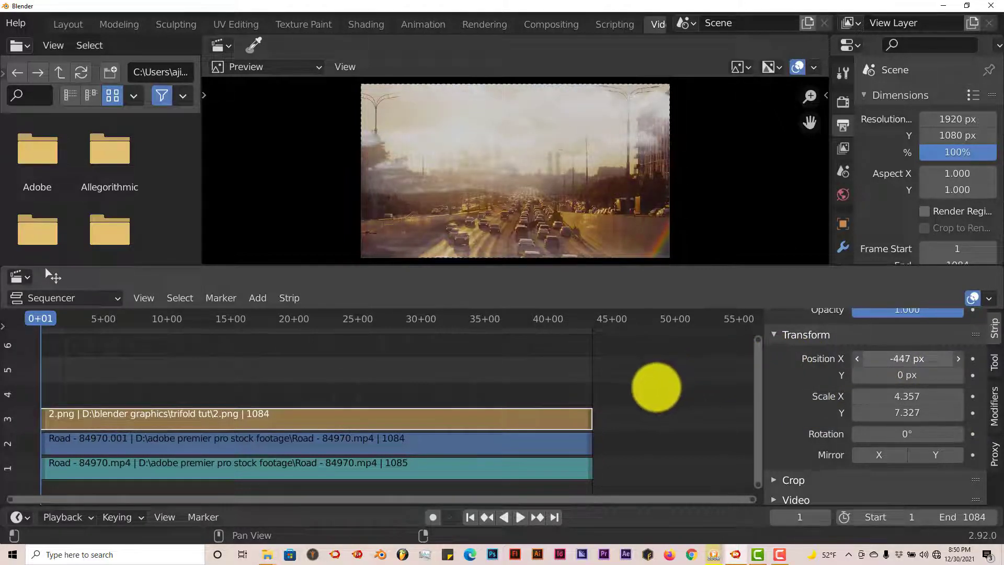
click(972, 358)
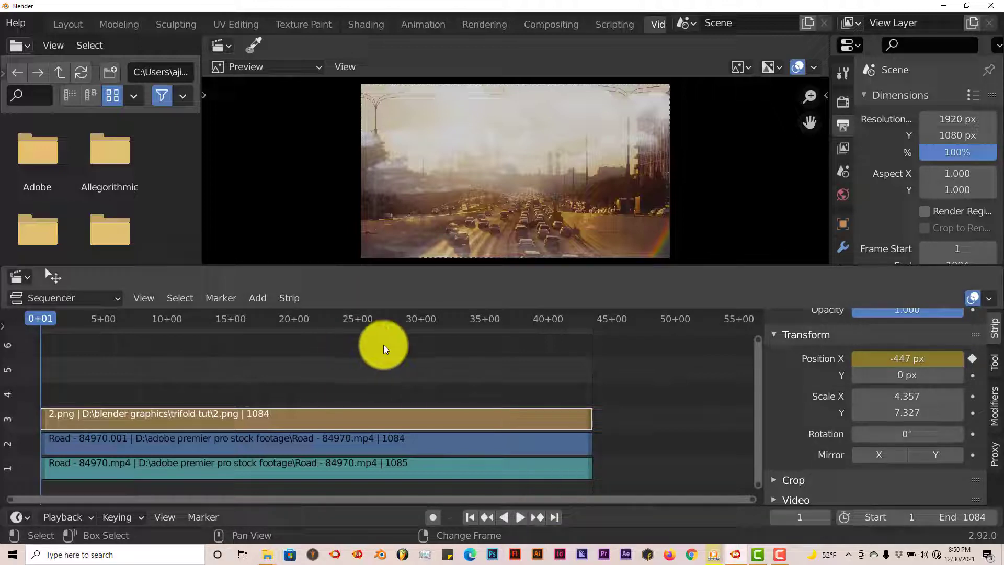
click(552, 515)
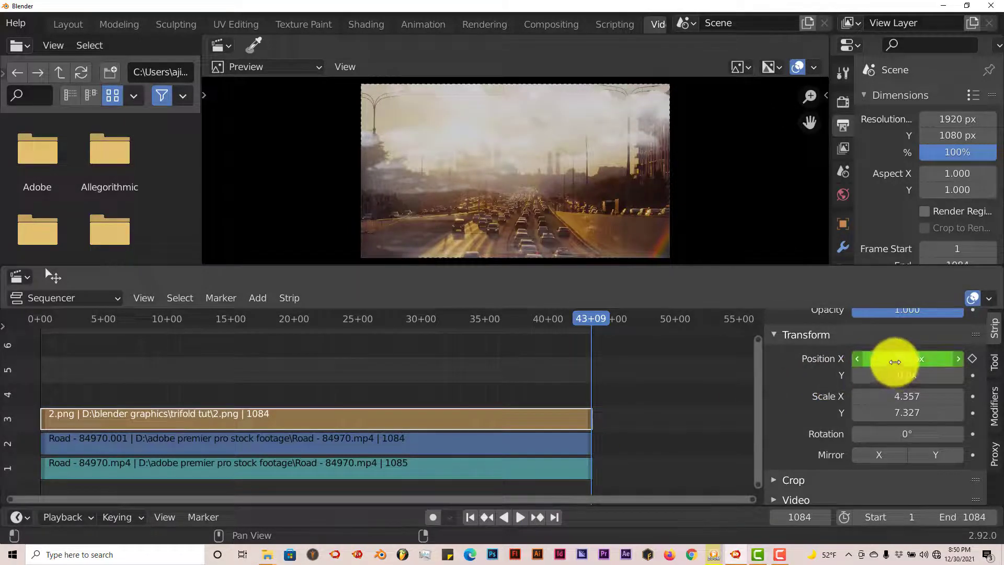
drag(898, 359, 207, 348)
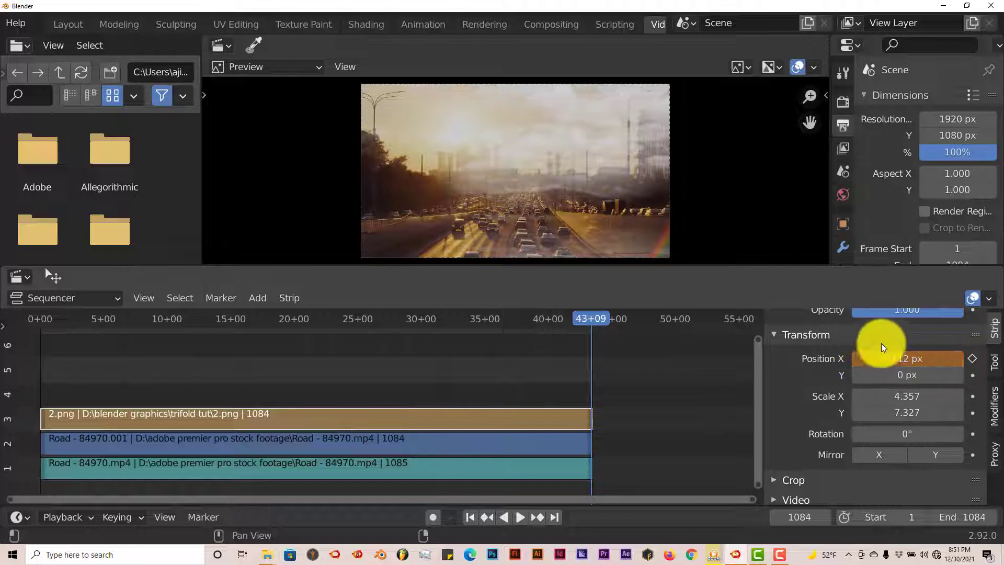
click(972, 358)
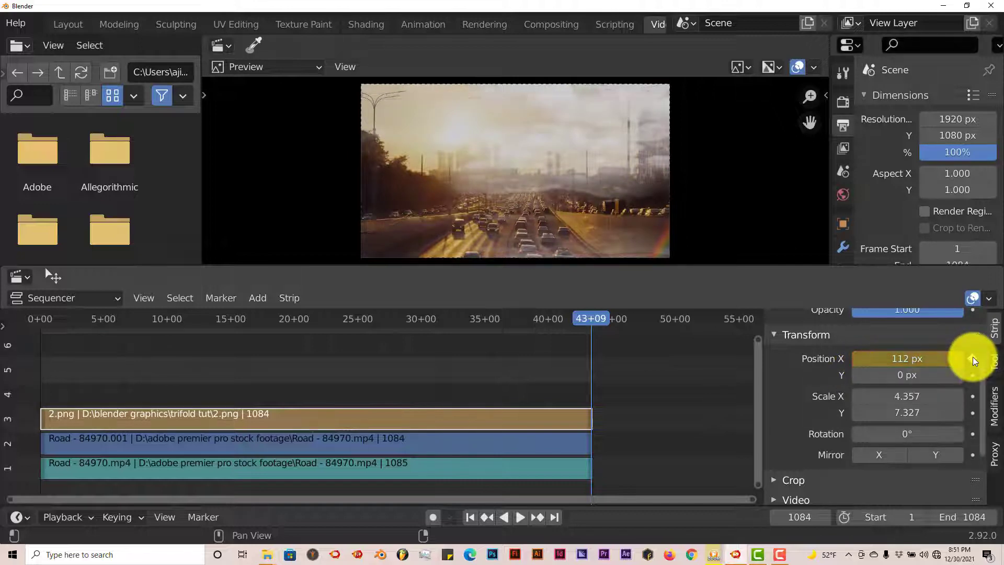
click(470, 518)
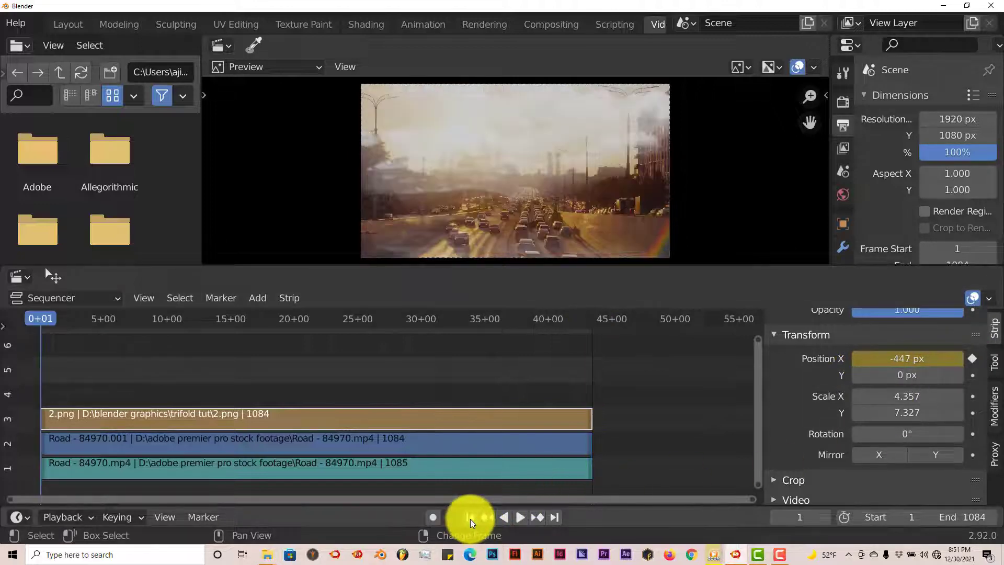
click(523, 516)
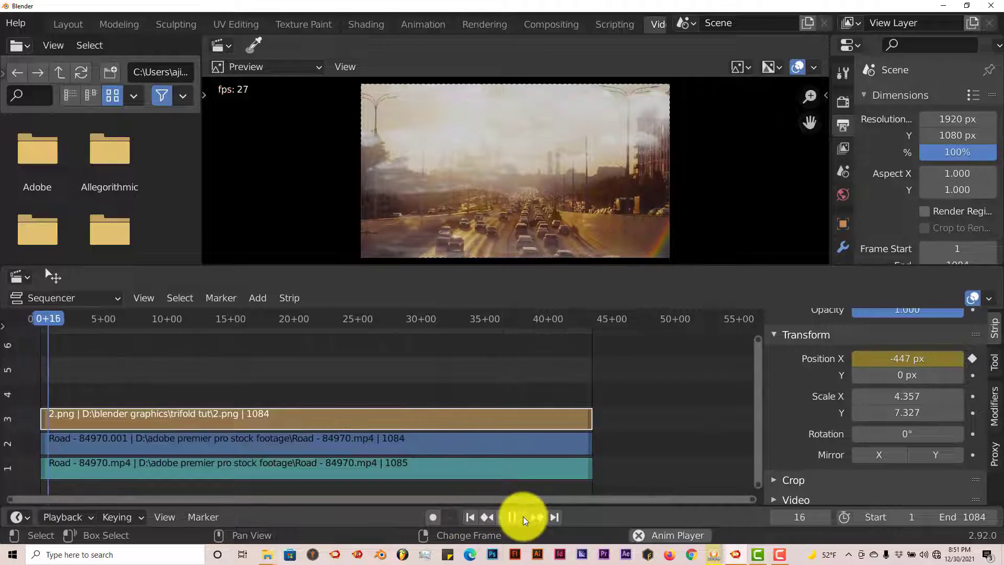